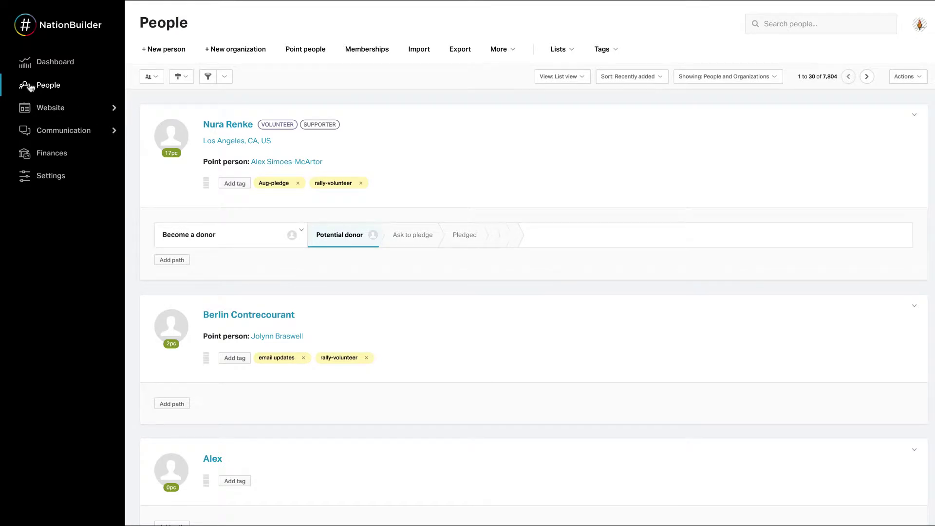
Step: Start a new path from the Paths list and name it 'Email'
{"action": "left_click", "coordinate": [183, 78]}
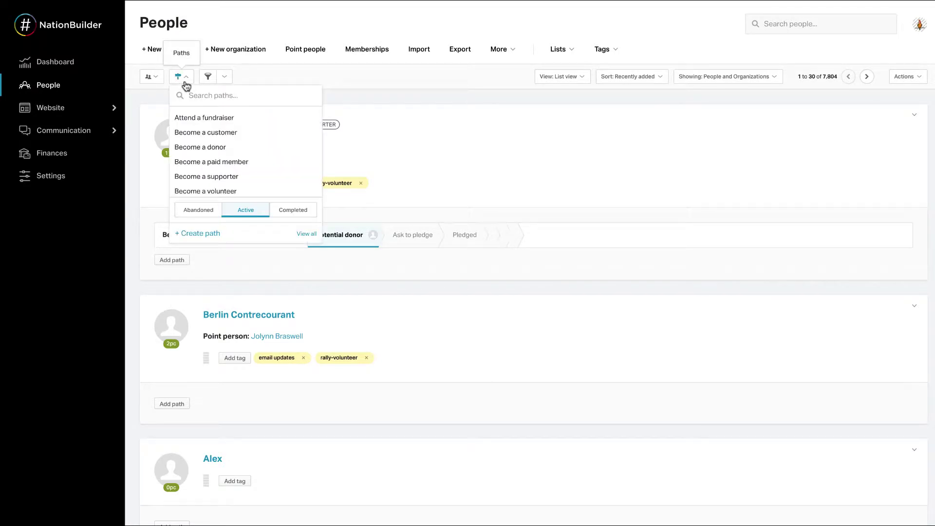
{"action": "left_click", "coordinate": [192, 235]}
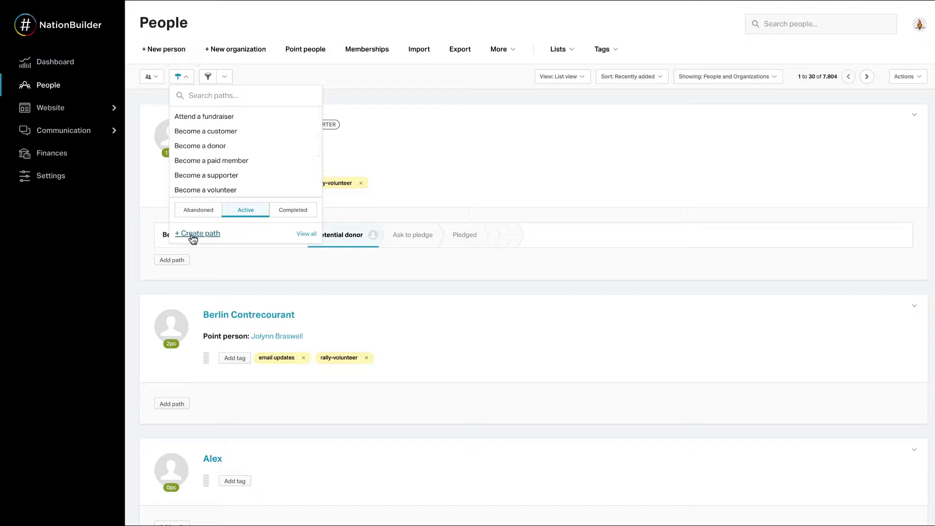
{"action": "left_click", "coordinate": [196, 137]}
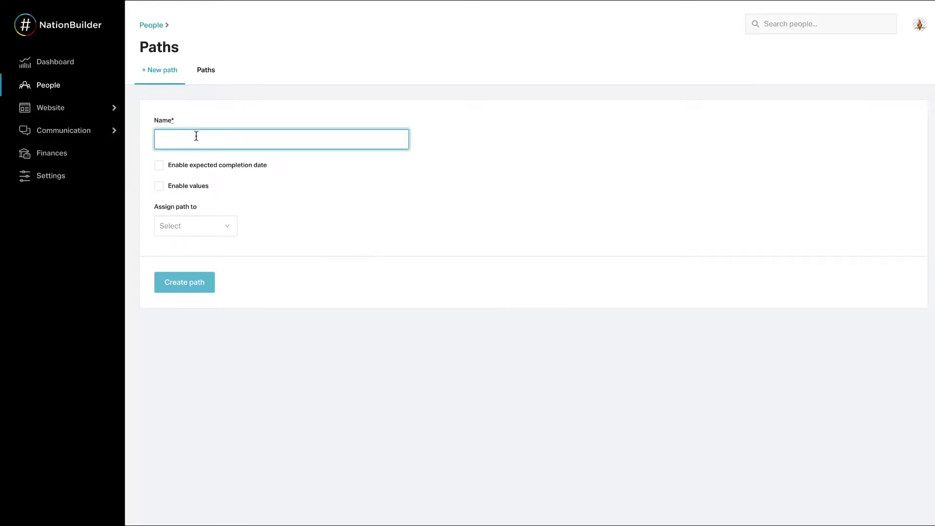
{"action": "type", "text": "Email"}
{"action": "left_click", "coordinate": [265, 192]}
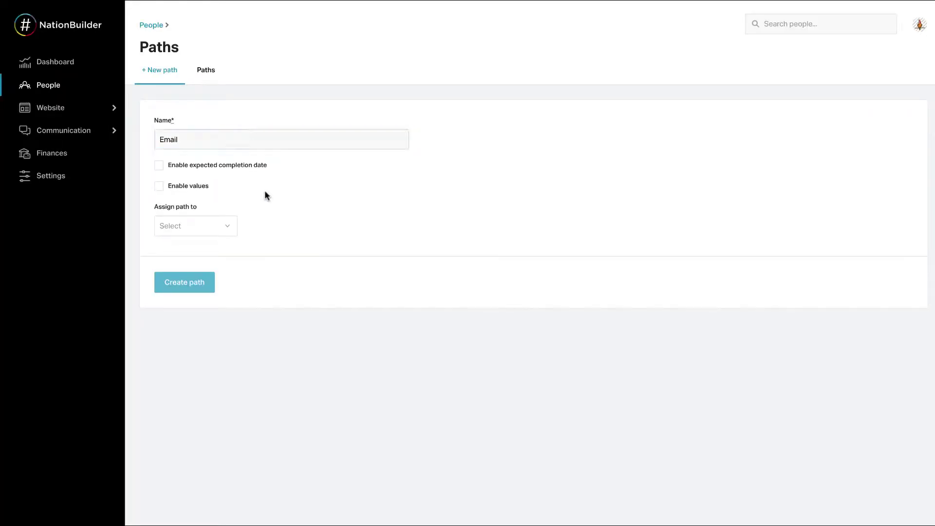
Step: Assign the path to a team member and create the Email path
{"action": "left_click", "coordinate": [229, 228]}
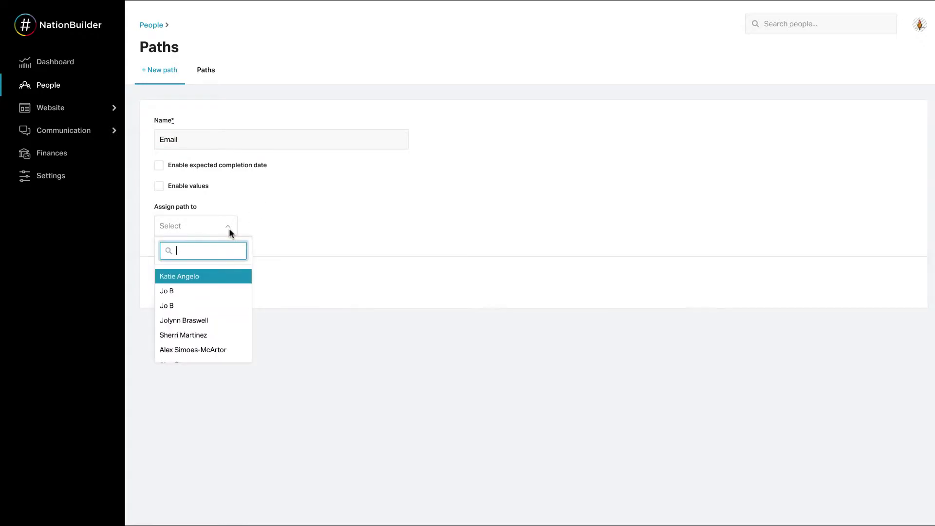
{"action": "left_click", "coordinate": [220, 321]}
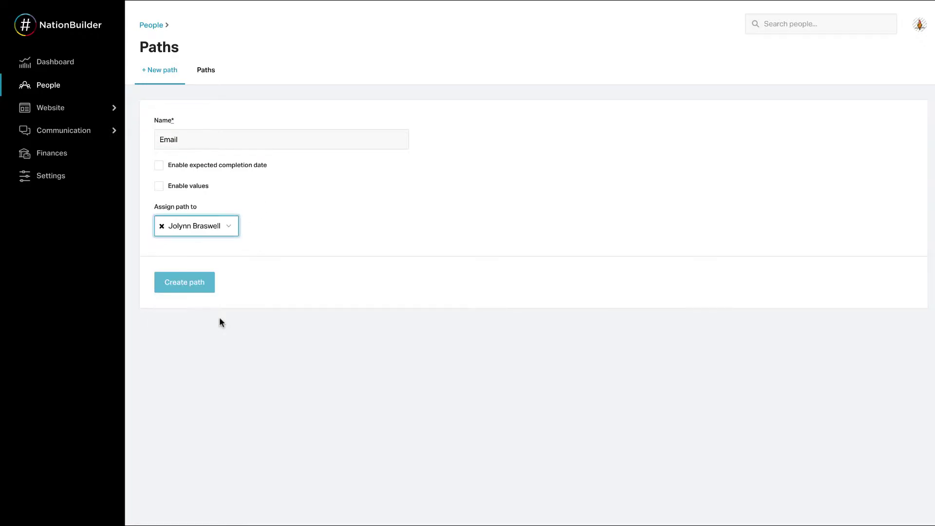
{"action": "left_click", "coordinate": [183, 291]}
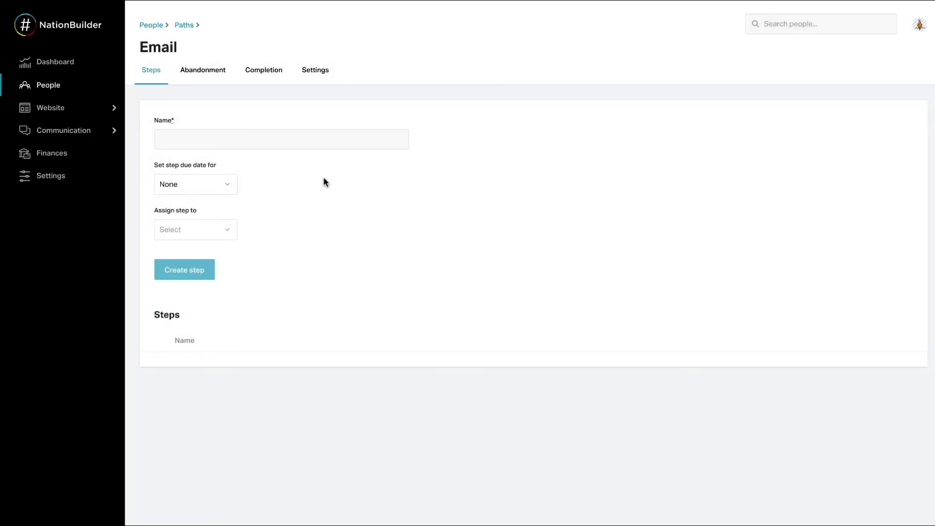
Step: Add the steps 'Needs followup' and 'Inbox' to the Email path and arrange their order
{"action": "left_click", "coordinate": [260, 138]}
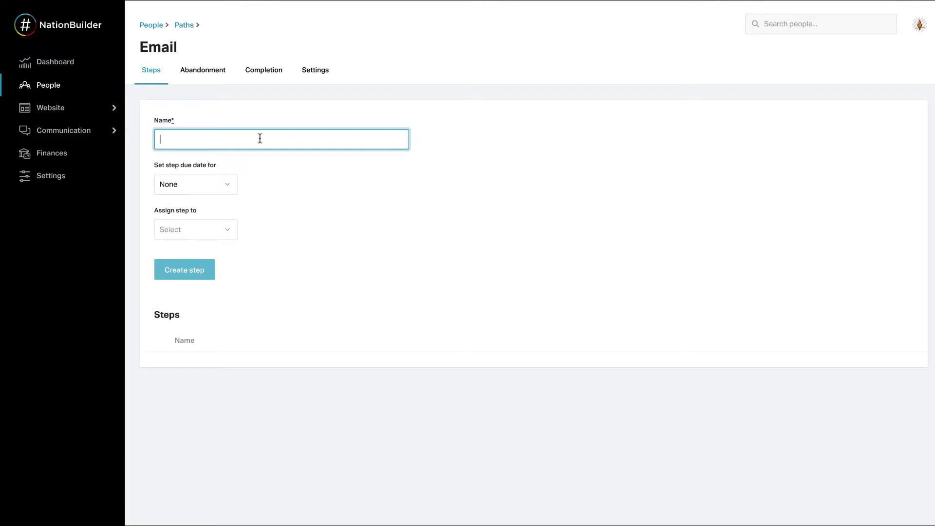
{"action": "type", "text": "Ne"}
{"action": "type", "text": "eds follow"}
{"action": "type", "text": "up"}
{"action": "left_click", "coordinate": [215, 231]}
{"action": "left_click", "coordinate": [213, 231]}
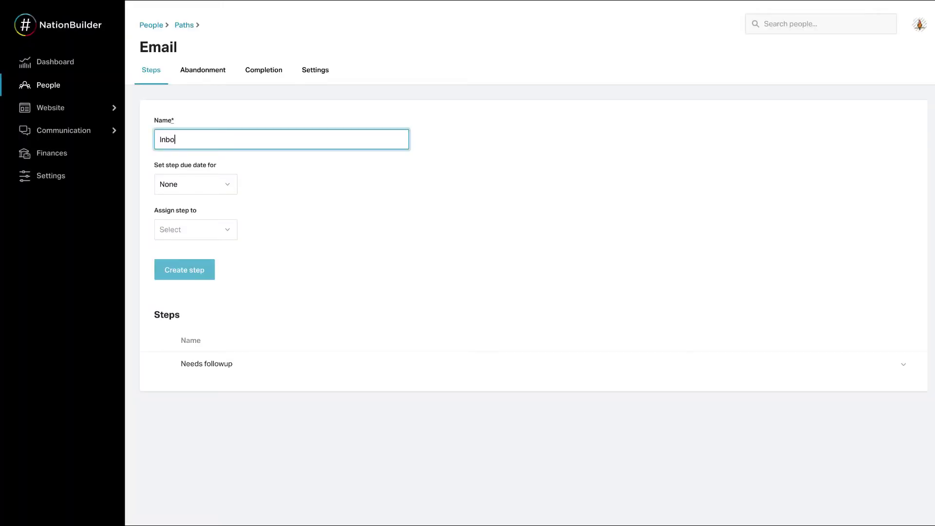
{"action": "type", "text": "x"}
{"action": "left_click", "coordinate": [184, 270]}
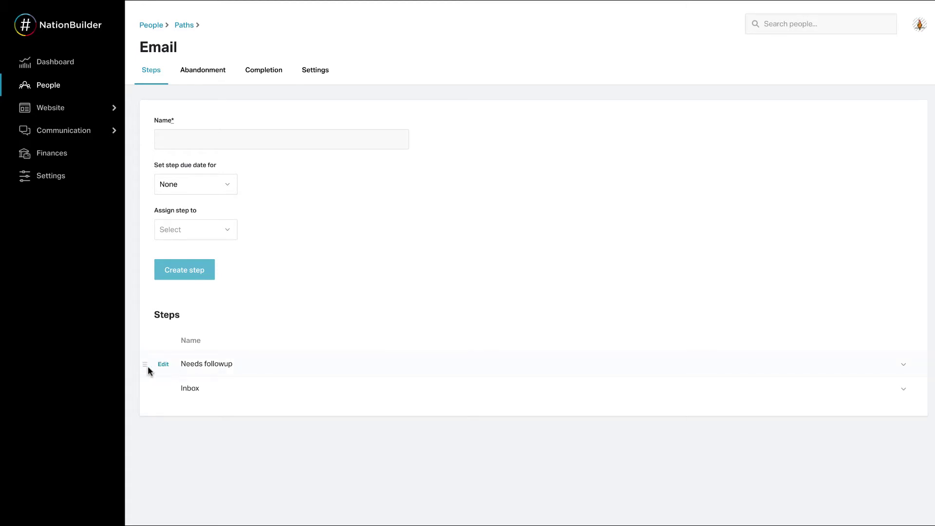
{"action": "left_click_drag", "start_coordinate": [148, 367], "coordinate": [137, 362]}
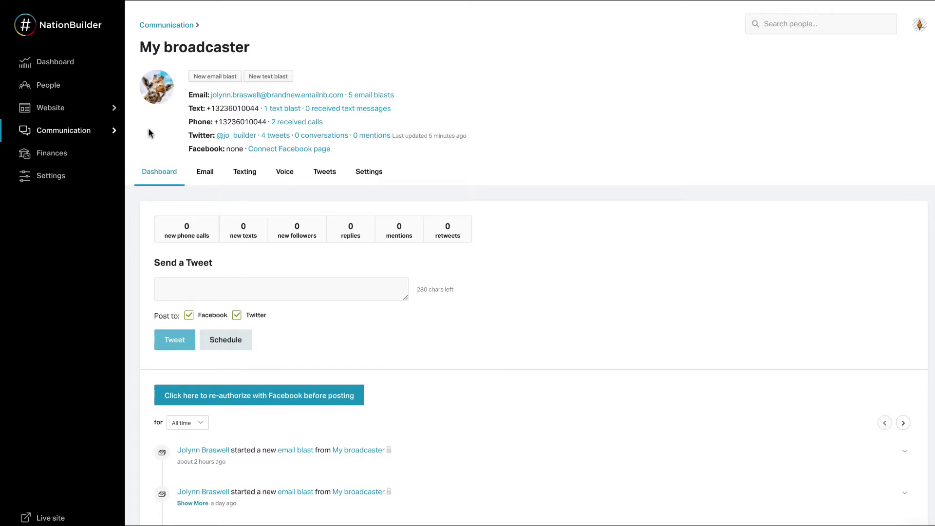
Step: In the broadcaster's Email settings, enable receiving incoming email and adding senders to a path step
{"action": "left_click", "coordinate": [66, 133]}
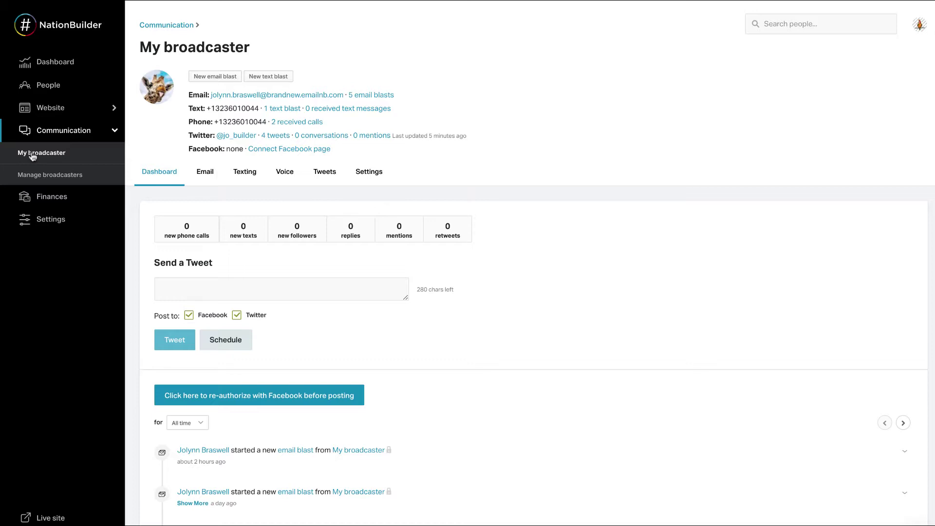
{"action": "left_click", "coordinate": [373, 180]}
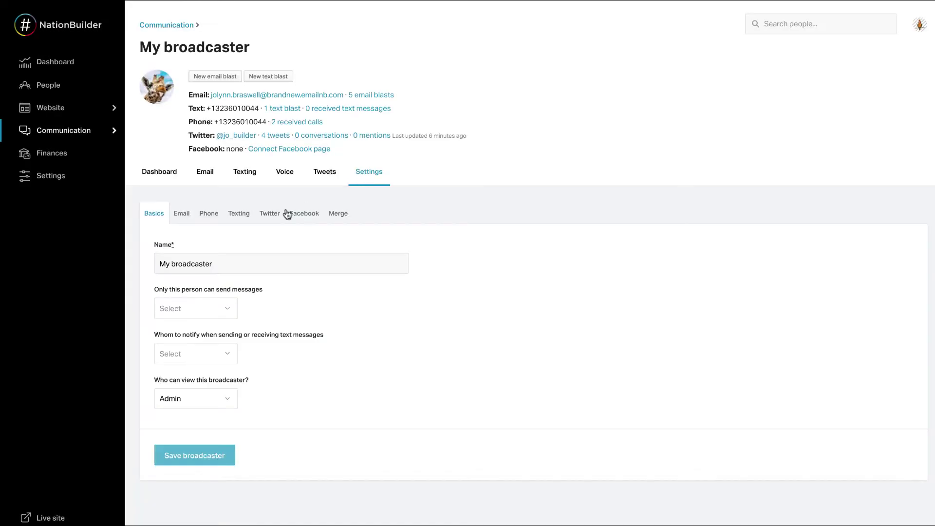
{"action": "left_click", "coordinate": [182, 213]}
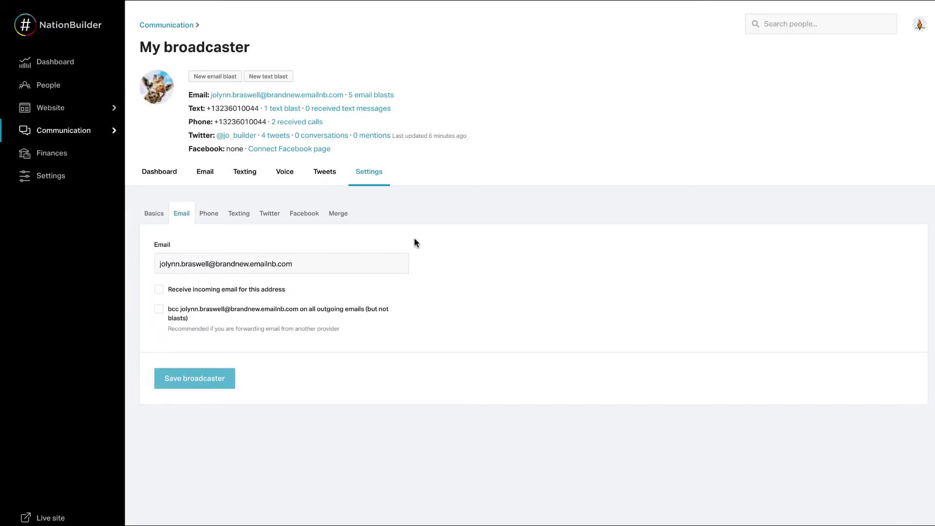
{"action": "left_click", "coordinate": [159, 291]}
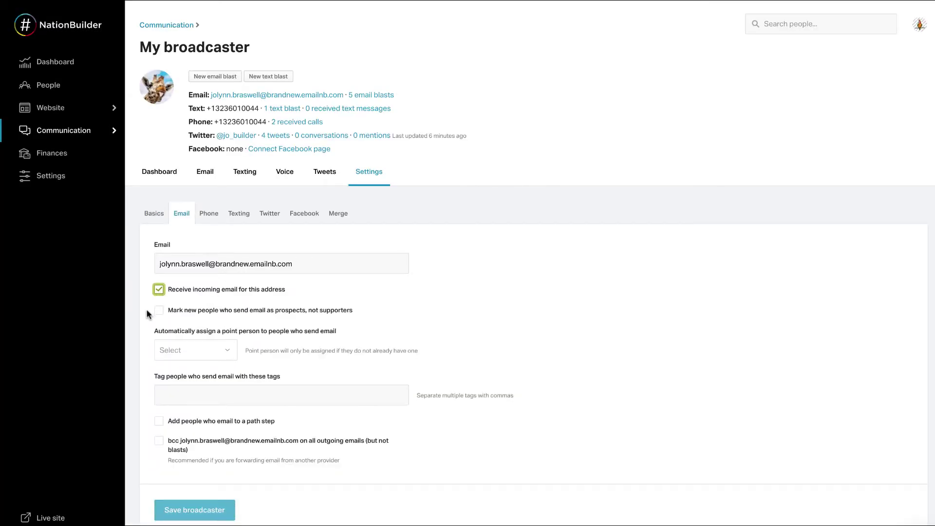
{"action": "left_click", "coordinate": [159, 423]}
{"action": "scroll", "coordinate": [267, 435], "scroll_direction": "down", "scroll_amount": 3}
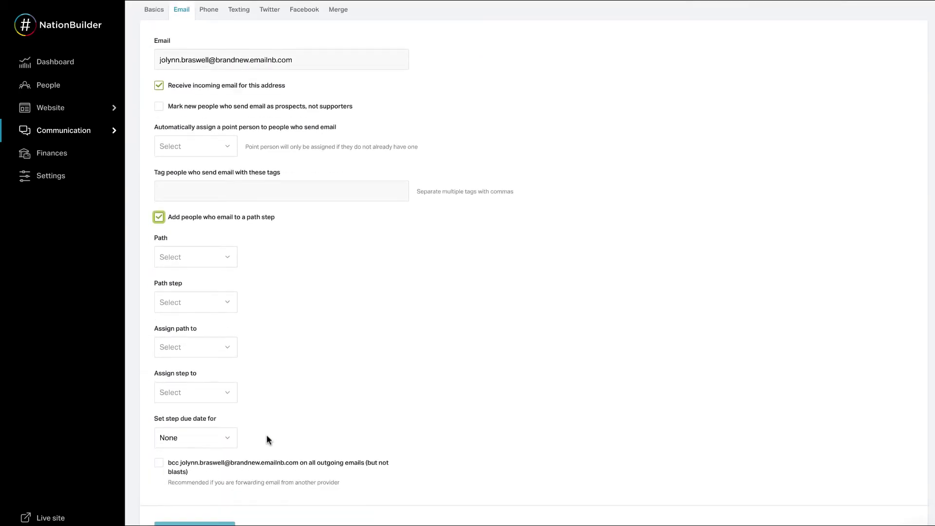
Step: Route incoming email senders to the Email path's Inbox step
{"action": "left_click", "coordinate": [229, 238]}
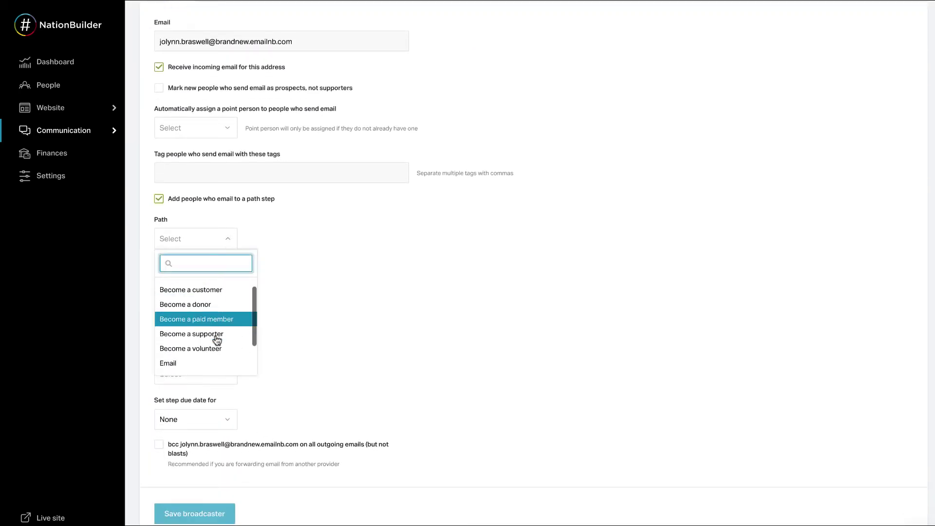
{"action": "scroll", "coordinate": [217, 340], "scroll_direction": "down", "scroll_amount": 2}
{"action": "left_click", "coordinate": [175, 321]}
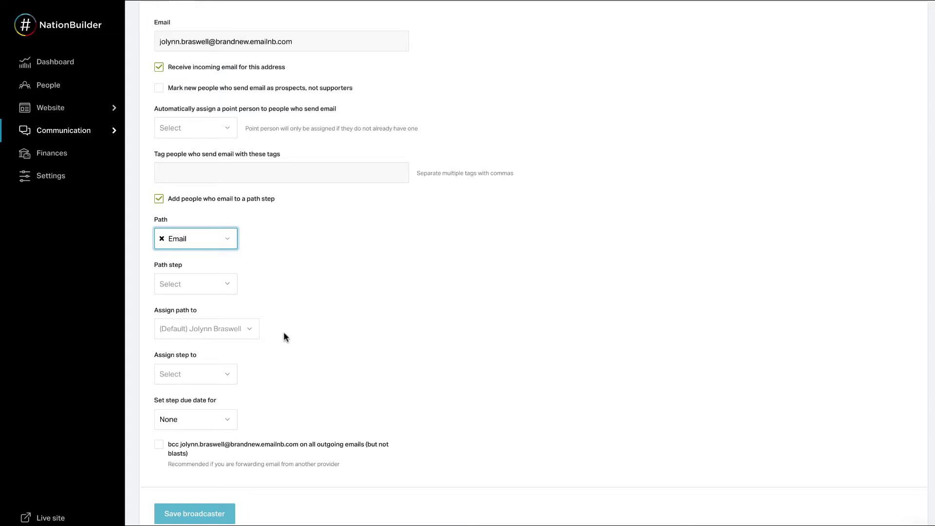
{"action": "left_click", "coordinate": [225, 285]}
{"action": "left_click", "coordinate": [220, 322]}
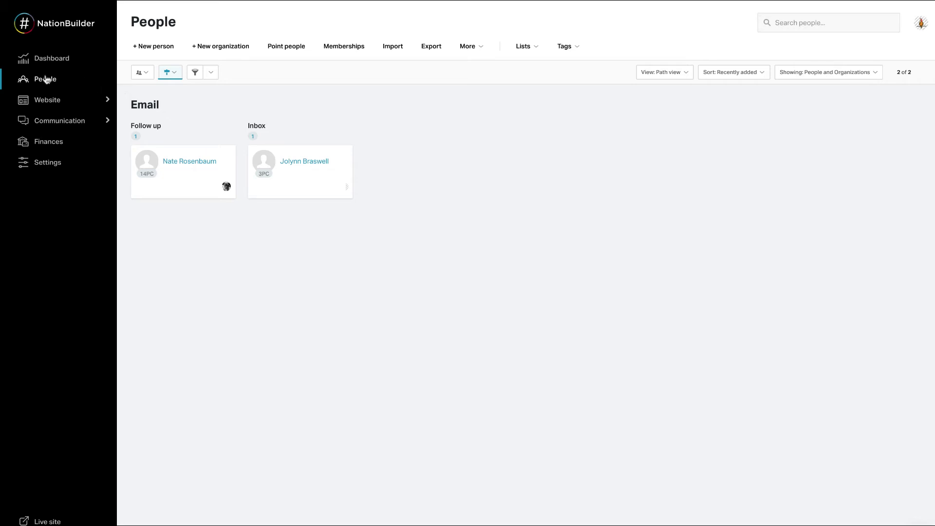
Step: Keep the People path view and expand the Inbox person's earlier email to read it
{"action": "left_click", "coordinate": [660, 72]}
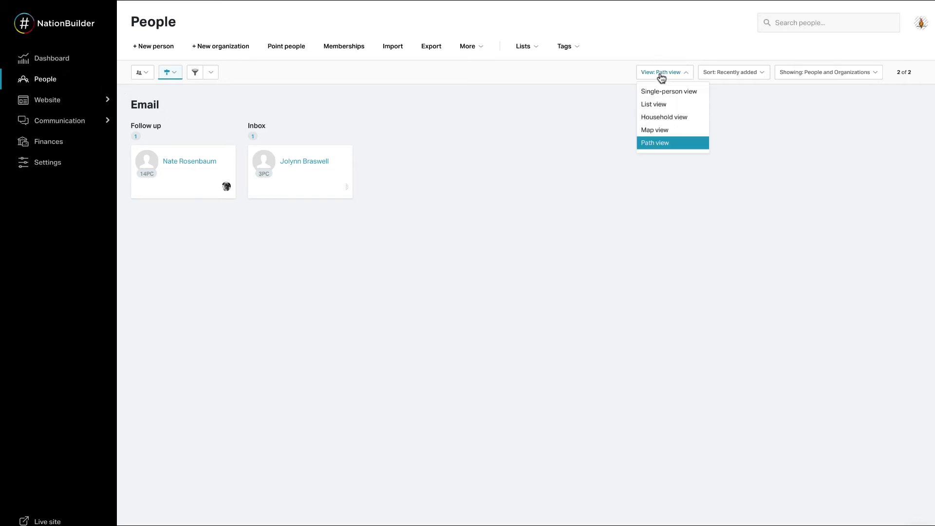
{"action": "left_click", "coordinate": [473, 99]}
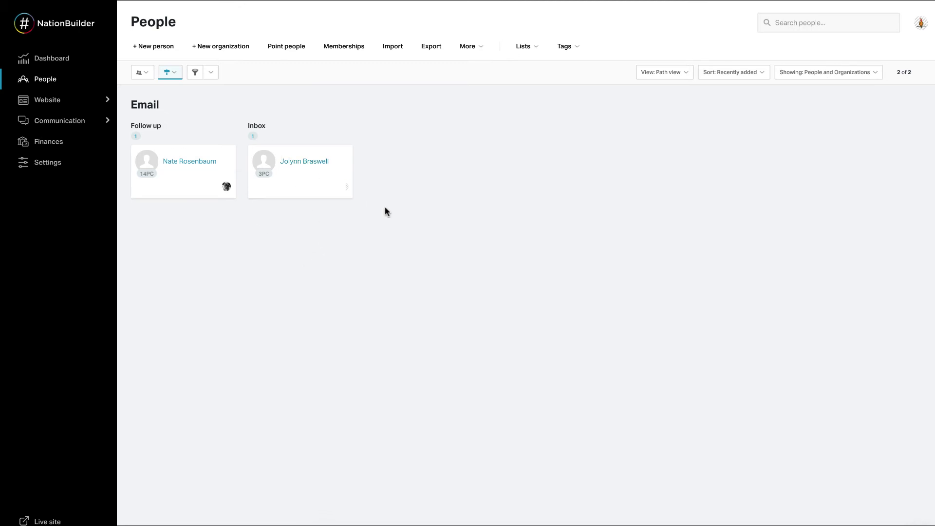
{"action": "scroll", "coordinate": [368, 291], "scroll_direction": "down", "scroll_amount": 5}
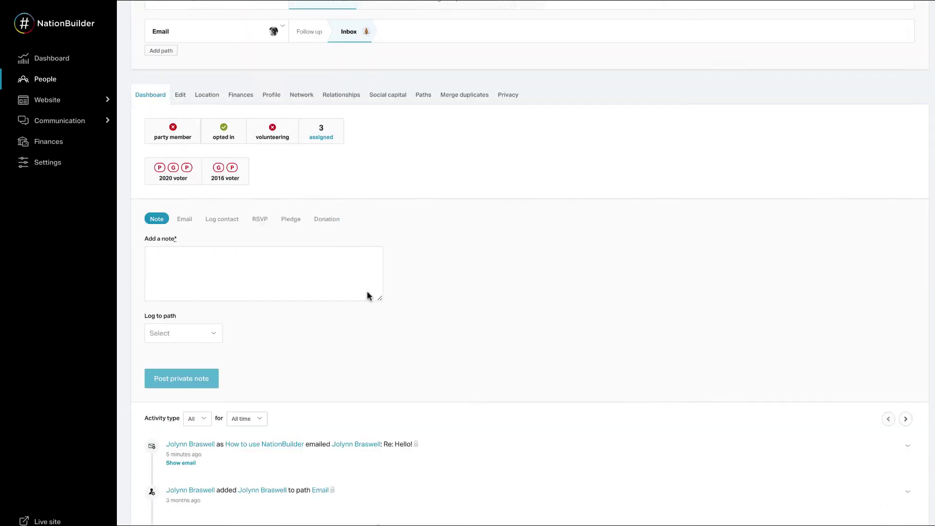
{"action": "scroll", "coordinate": [366, 295], "scroll_direction": "down", "scroll_amount": 3}
{"action": "left_click", "coordinate": [181, 314]}
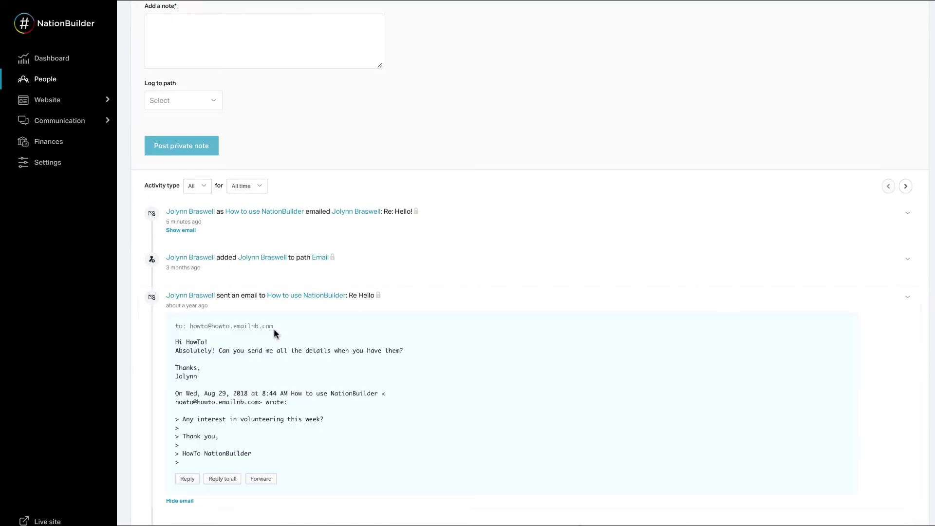
{"action": "scroll", "coordinate": [274, 333], "scroll_direction": "down", "scroll_amount": 1}
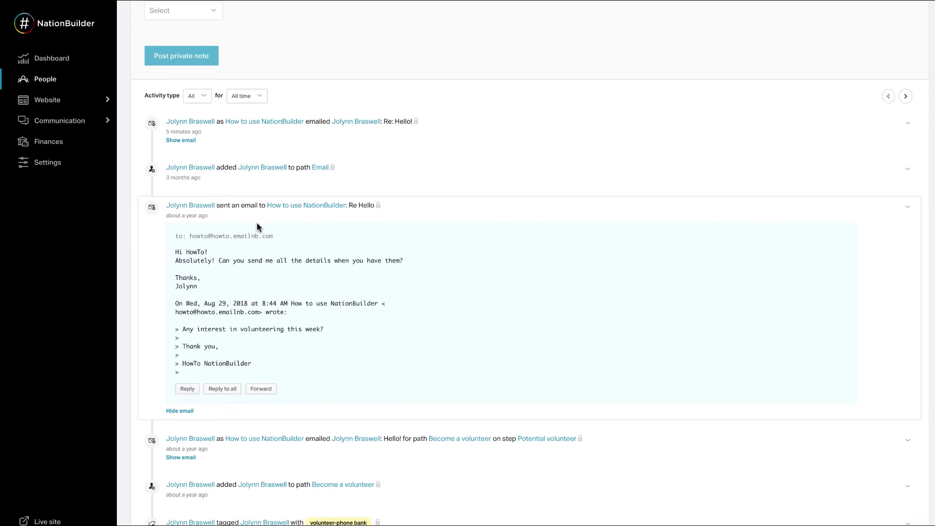
{"action": "scroll", "coordinate": [257, 227], "scroll_direction": "up", "scroll_amount": 2}
{"action": "scroll", "coordinate": [256, 227], "scroll_direction": "up", "scroll_amount": 4}
{"action": "scroll", "coordinate": [267, 265], "scroll_direction": "up", "scroll_amount": 2}
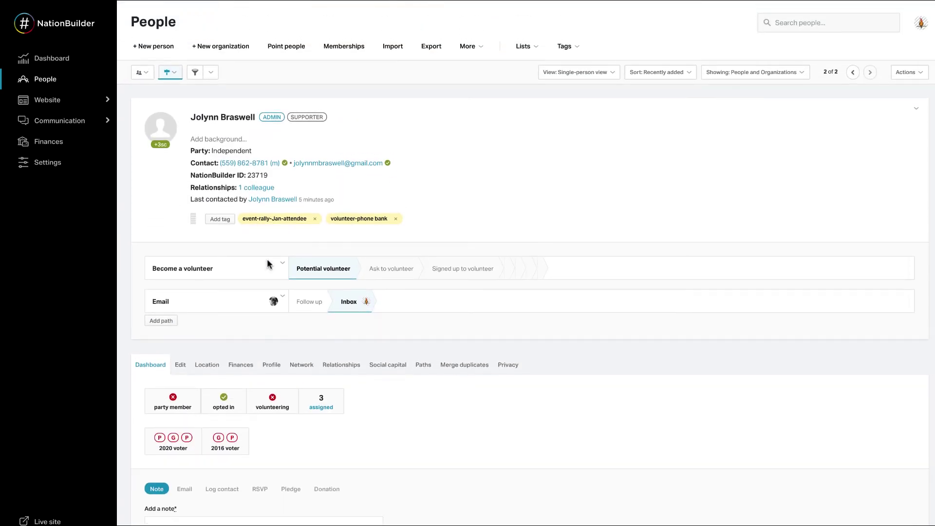
{"action": "left_click", "coordinate": [283, 298]}
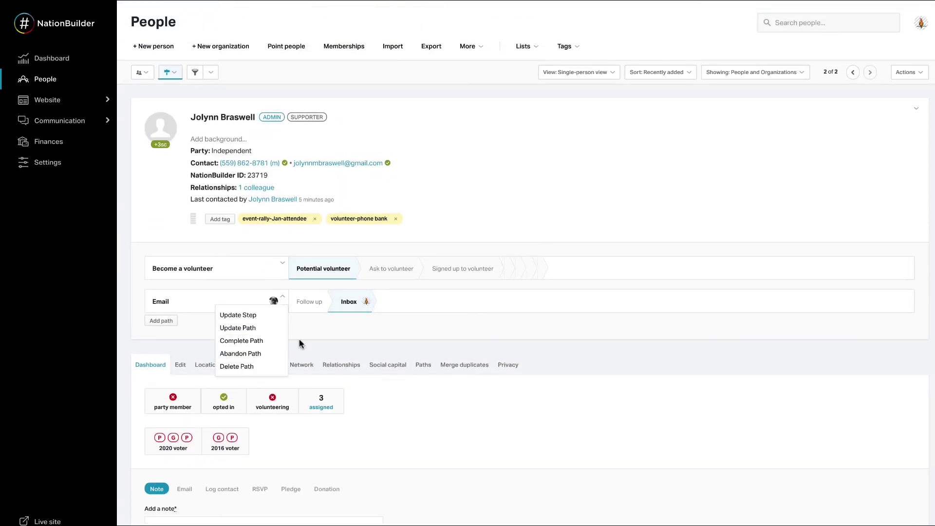
{"action": "left_click", "coordinate": [311, 334]}
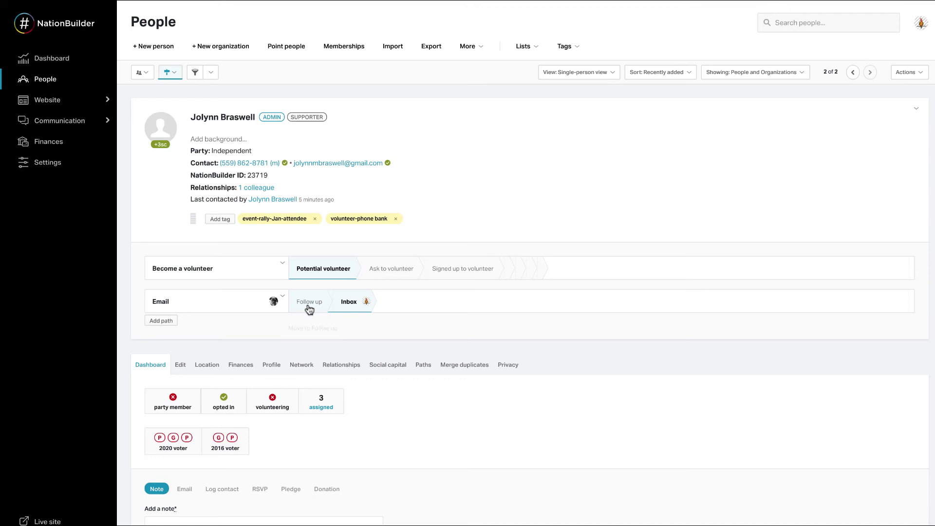
{"action": "left_click", "coordinate": [309, 308]}
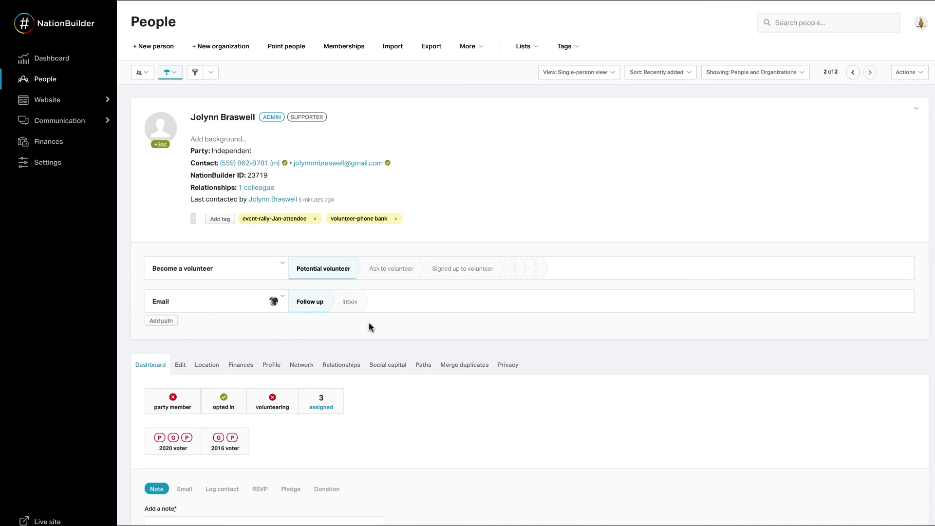